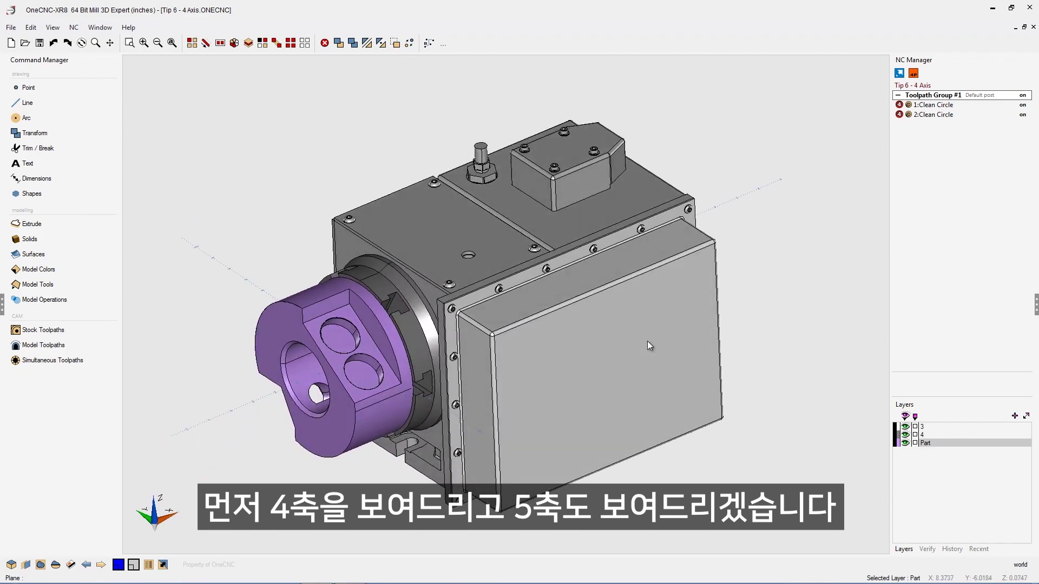
- Hide the purple part on the Part layer to expose the rotary table
{"action": "left_click_drag", "start_coordinate": [622, 343], "coordinate": [608, 346]}
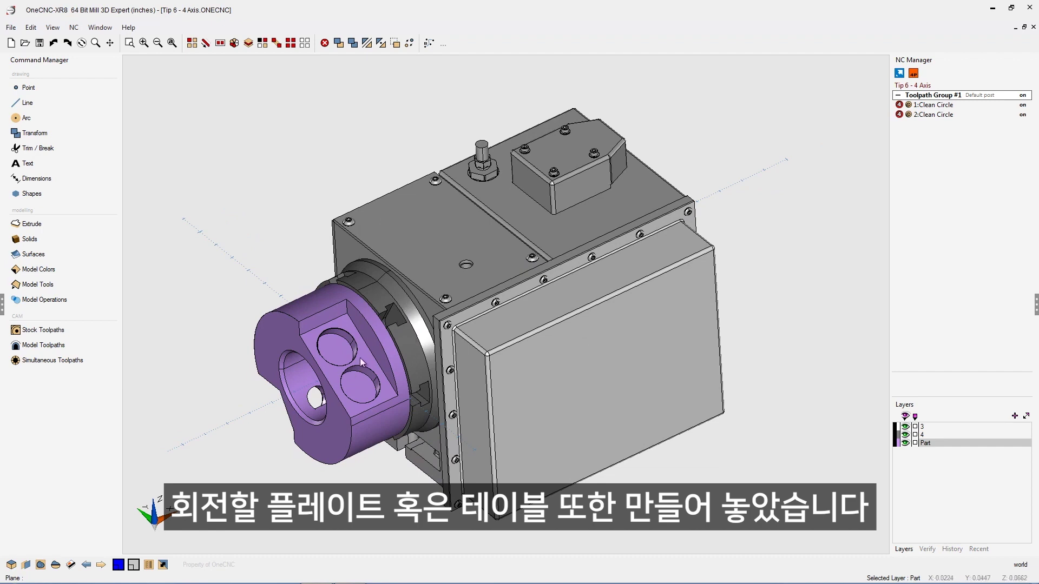
{"action": "left_click", "coordinate": [905, 443]}
{"action": "left_click", "coordinate": [906, 443]}
{"action": "left_click", "coordinate": [906, 443]}
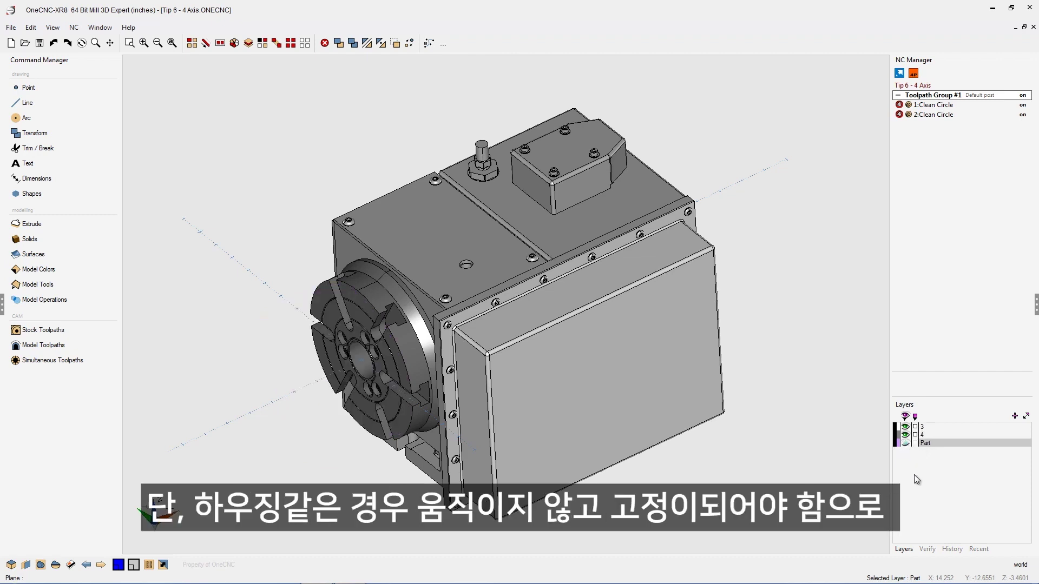
- Toggle layers 3 and 4 off and on, leaving the housing and chuck visible
{"action": "left_click", "coordinate": [906, 427]}
{"action": "left_click", "coordinate": [906, 427]}
{"action": "left_click", "coordinate": [906, 427]}
{"action": "left_click", "coordinate": [906, 427]}
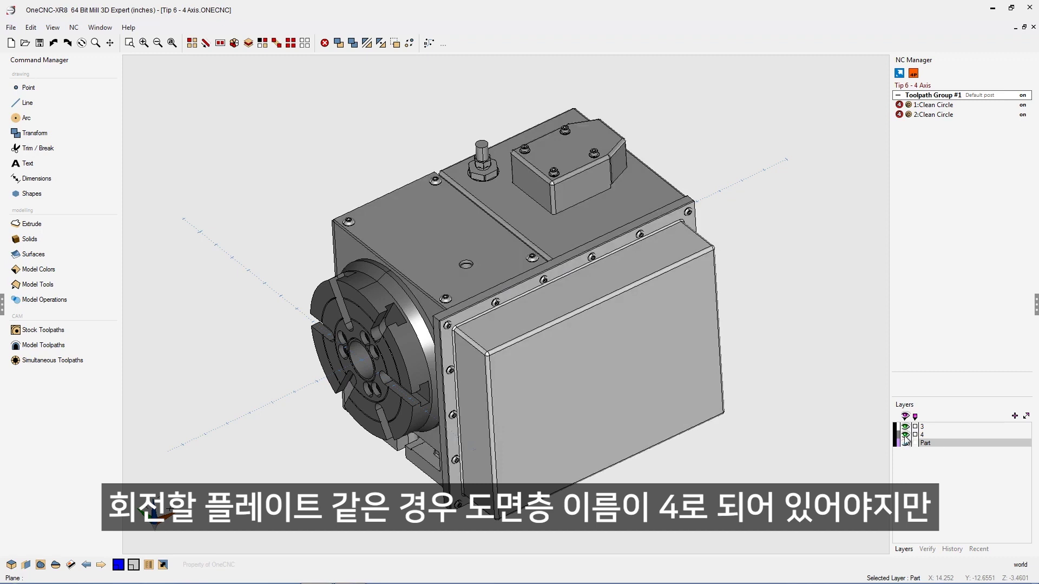
{"action": "left_click", "coordinate": [906, 435]}
{"action": "left_click", "coordinate": [905, 436]}
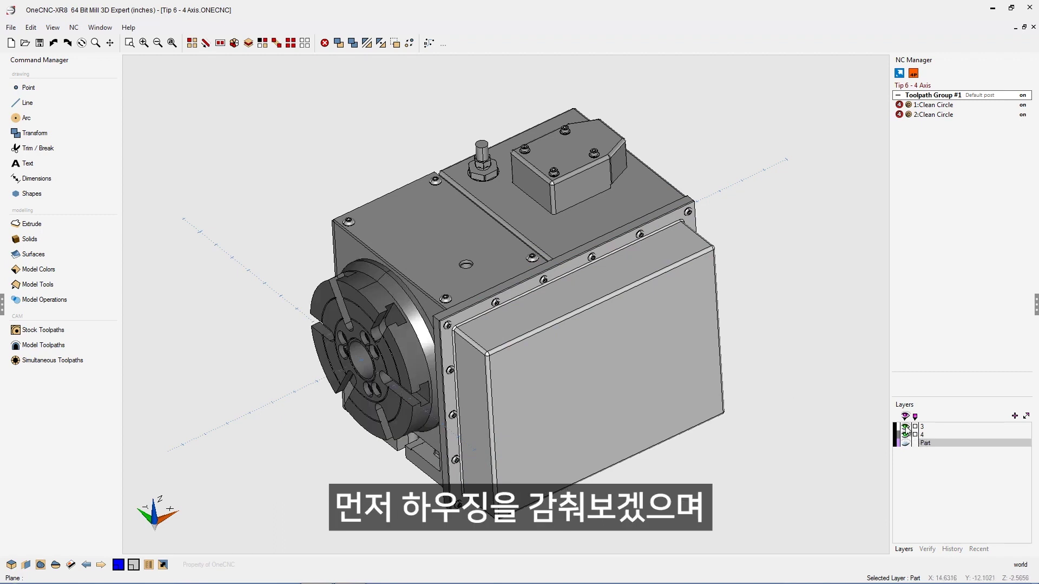
- Hide layer 3 and orbit and zoom around the layer 4 chuck along the X axis
{"action": "left_click", "coordinate": [905, 427]}
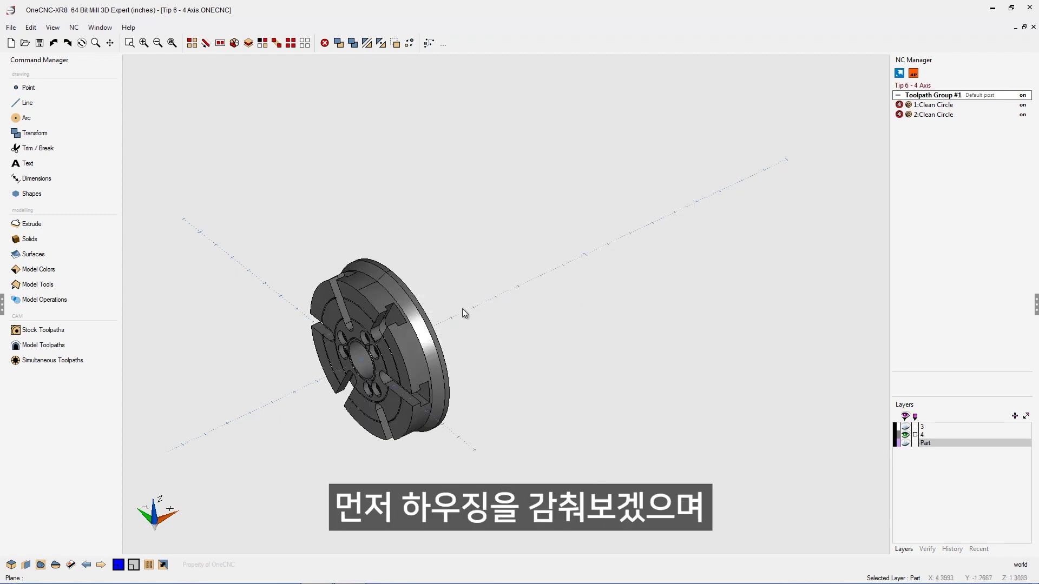
{"action": "scroll", "coordinate": [388, 351], "scroll_direction": "up", "scroll_amount": 3}
{"action": "middle_click_drag", "start_coordinate": [387, 352], "coordinate": [504, 296]}
{"action": "middle_click_drag", "start_coordinate": [541, 339], "coordinate": [562, 345]}
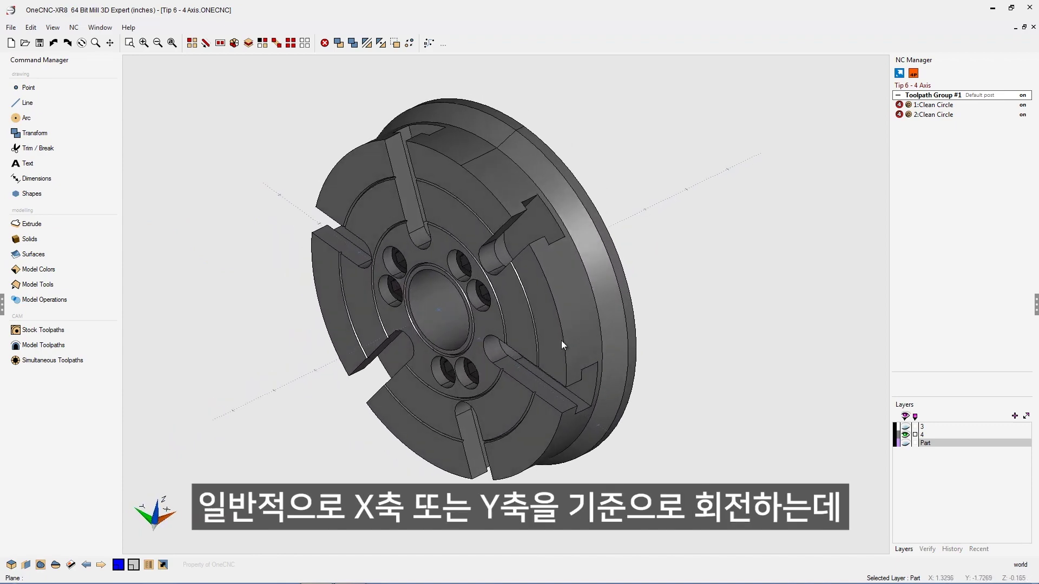
{"action": "middle_click_drag", "start_coordinate": [546, 349], "coordinate": [540, 293]}
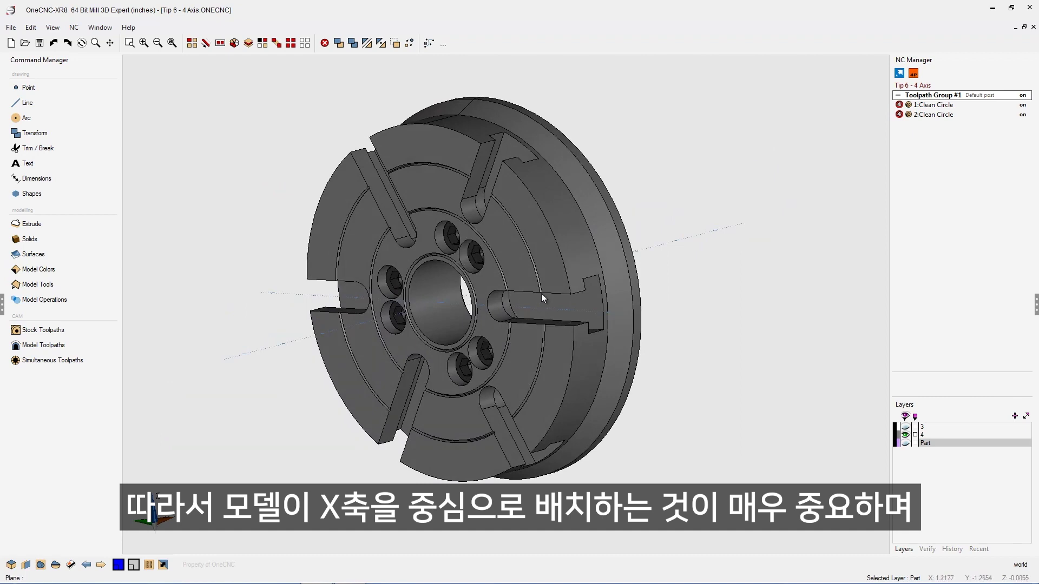
{"action": "middle_click_drag", "start_coordinate": [544, 297], "coordinate": [441, 333]}
{"action": "scroll", "coordinate": [442, 334], "scroll_direction": "up", "scroll_amount": 2}
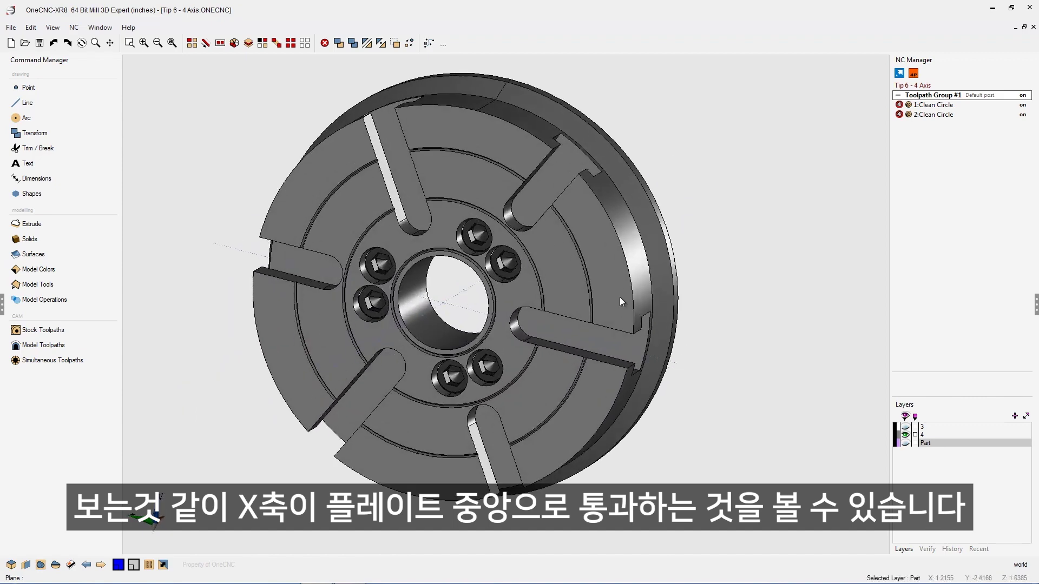
{"action": "middle_click_drag", "start_coordinate": [622, 326], "coordinate": [585, 334]}
{"action": "scroll", "coordinate": [621, 326], "scroll_direction": "down", "scroll_amount": 2}
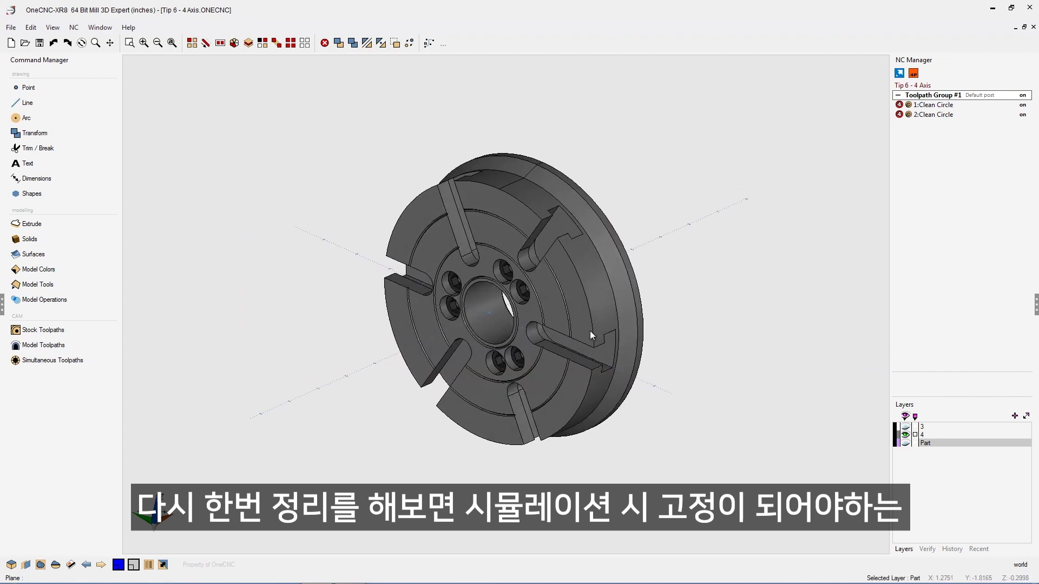
{"action": "scroll", "coordinate": [607, 324], "scroll_direction": "up", "scroll_amount": 2}
- Toggle layers 3 and 4 on and off, ending with layer 3 hidden and layer 4 shown
{"action": "left_click", "coordinate": [906, 427]}
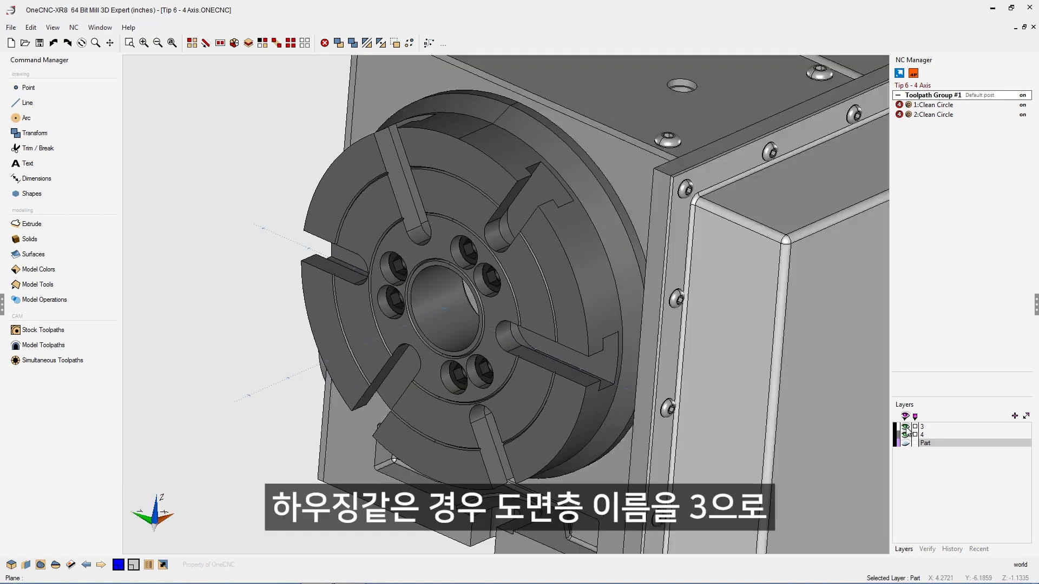
{"action": "left_click", "coordinate": [906, 427]}
{"action": "left_click", "coordinate": [906, 427]}
{"action": "left_click", "coordinate": [906, 427]}
{"action": "left_click", "coordinate": [906, 434]}
{"action": "left_click", "coordinate": [906, 435]}
{"action": "left_click", "coordinate": [905, 435]}
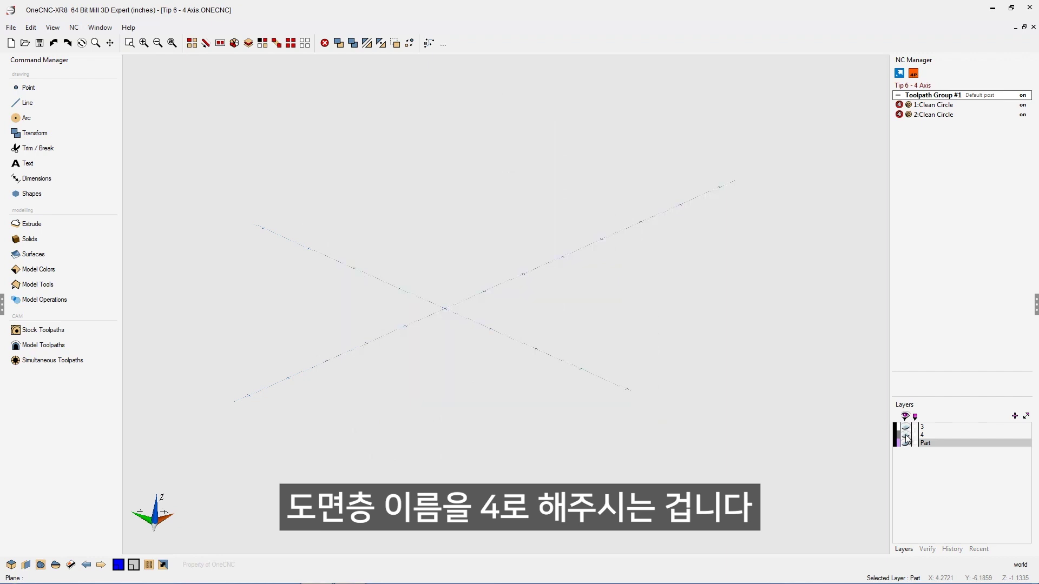
{"action": "left_click", "coordinate": [907, 437]}
{"action": "left_click", "coordinate": [907, 437]}
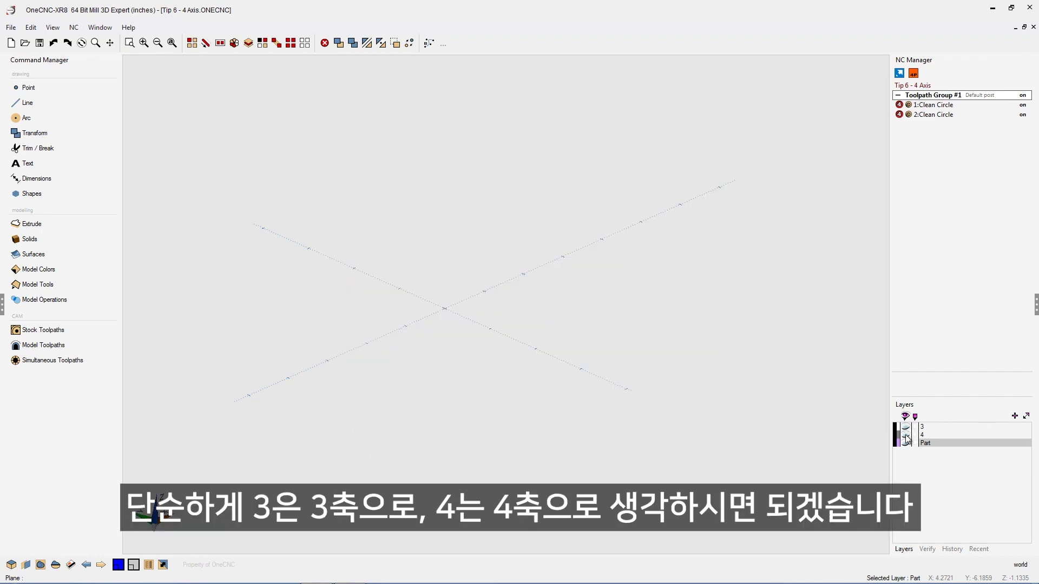
{"action": "left_click", "coordinate": [907, 436]}
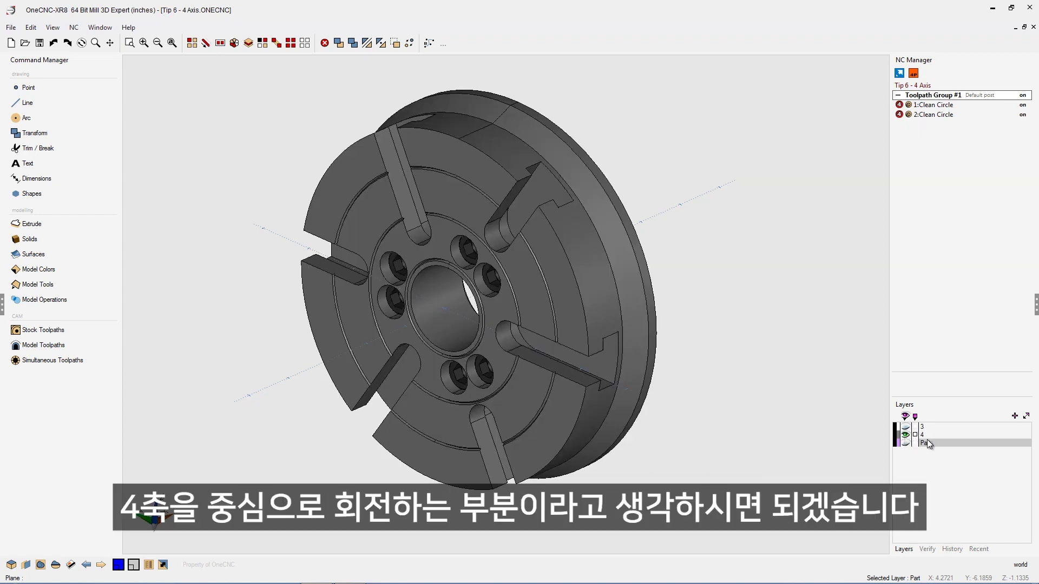
- Turn the purple Part layer and the rotary table housing back on
{"action": "left_click", "coordinate": [905, 443]}
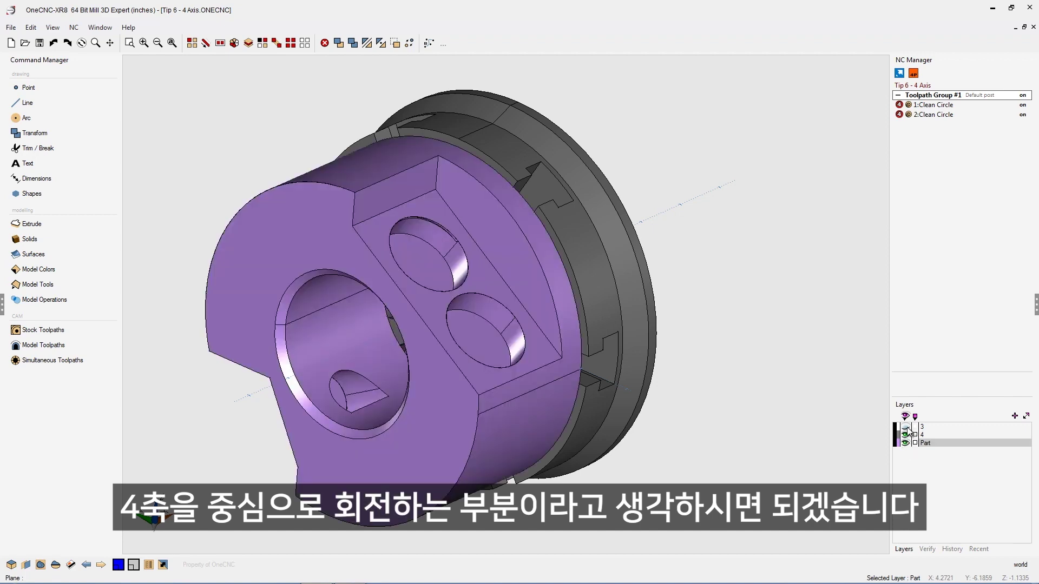
{"action": "left_click", "coordinate": [906, 435]}
{"action": "scroll", "coordinate": [638, 341], "scroll_direction": "down", "scroll_amount": 5}
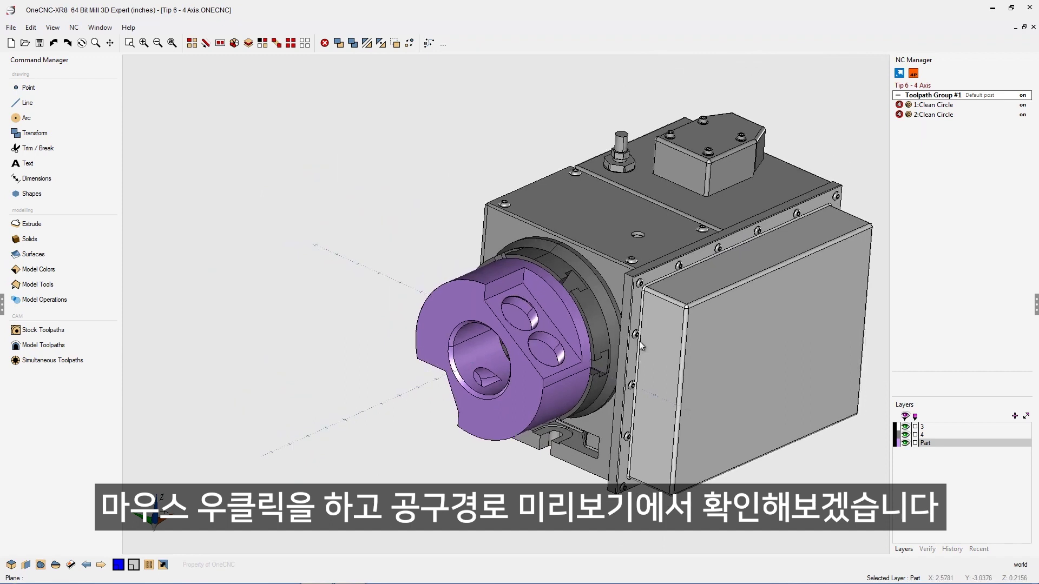
{"action": "scroll", "coordinate": [531, 324], "scroll_direction": "up", "scroll_amount": 1}
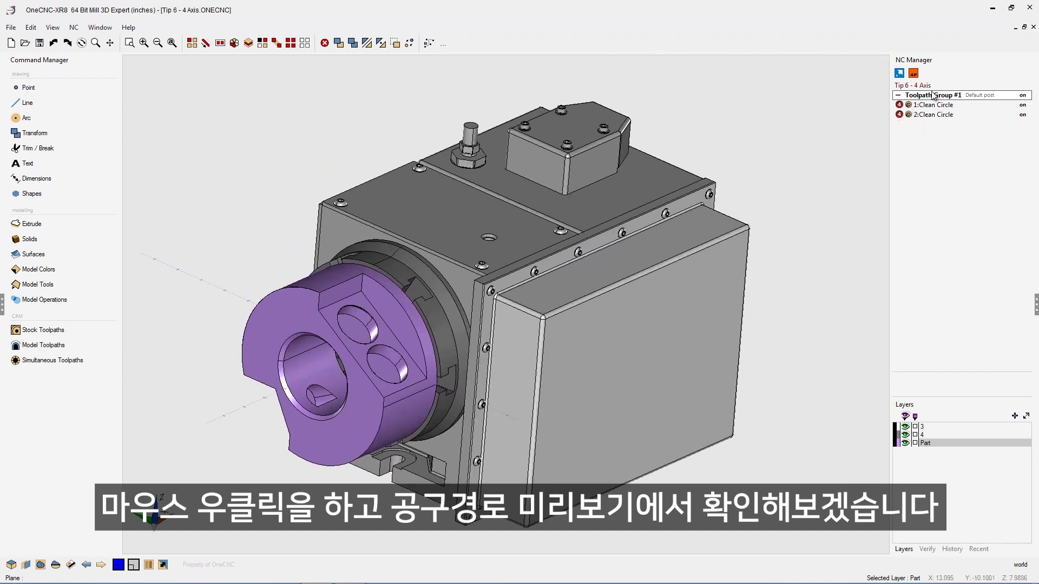
- Preview Toolpath Group #1 zoomed out, replay it from the start, then close Live Preview
{"action": "right_click", "coordinate": [938, 98]}
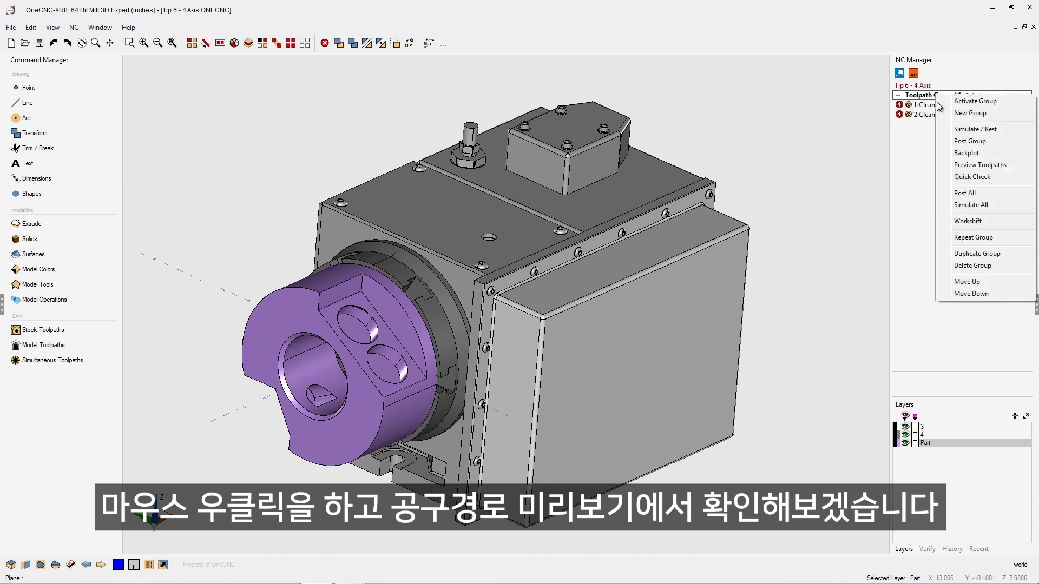
{"action": "left_click", "coordinate": [980, 165]}
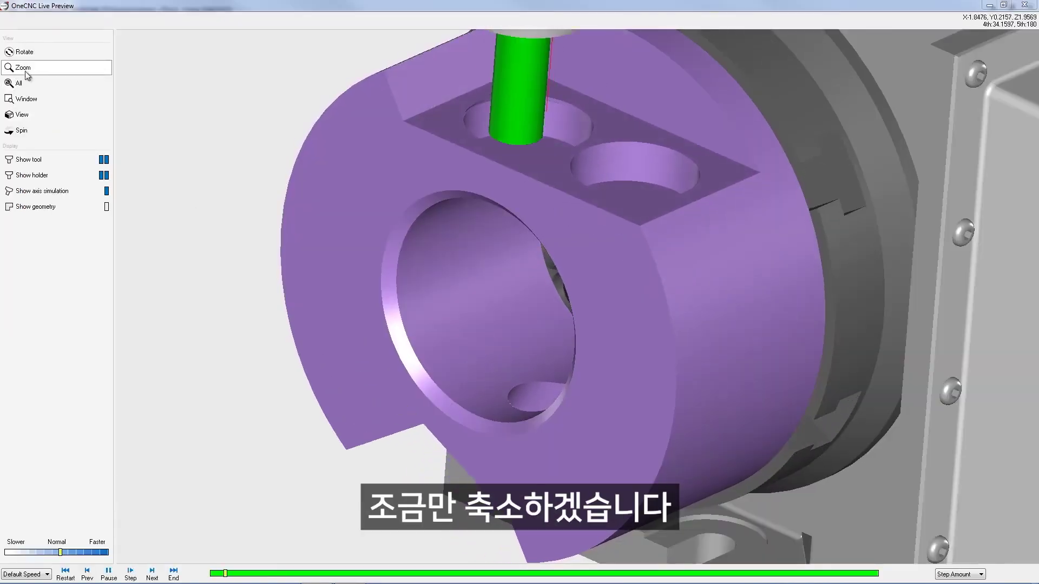
{"action": "left_click", "coordinate": [23, 68]}
{"action": "left_click_drag", "start_coordinate": [573, 260], "coordinate": [541, 363]}
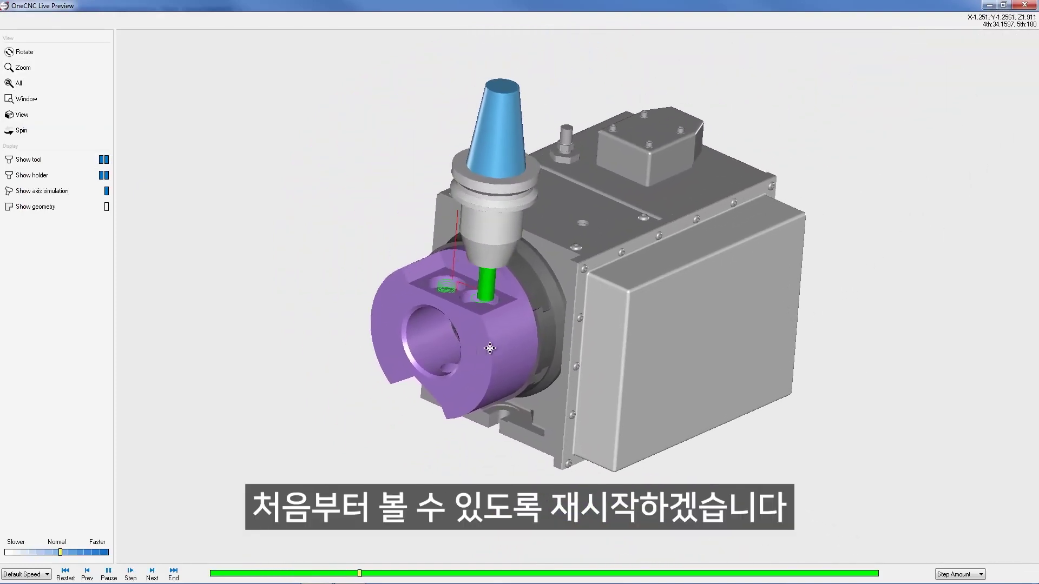
{"action": "left_click", "coordinate": [65, 572]}
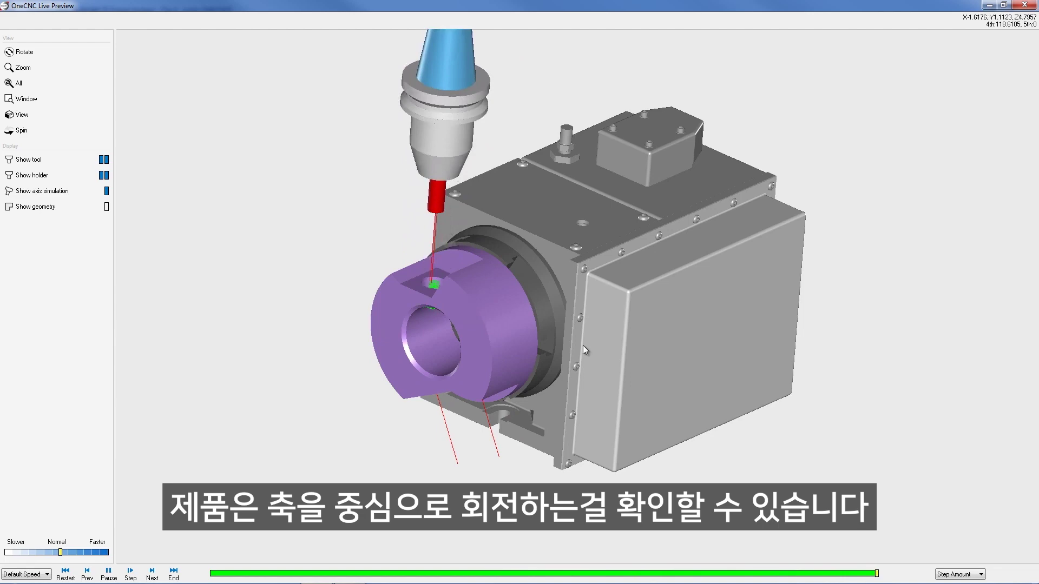
{"action": "left_click", "coordinate": [1030, 6]}
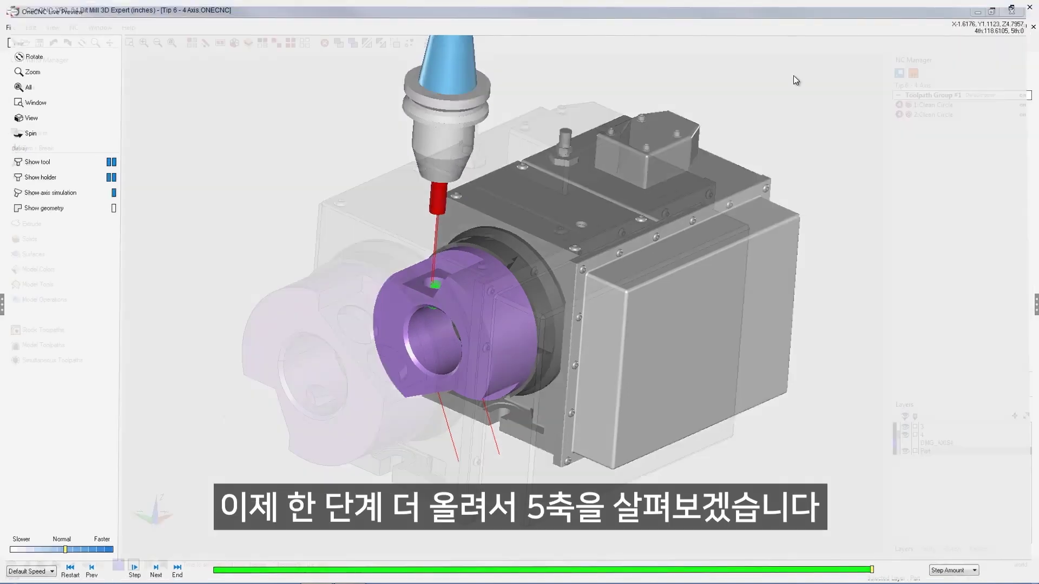
{"action": "left_click", "coordinate": [99, 27]}
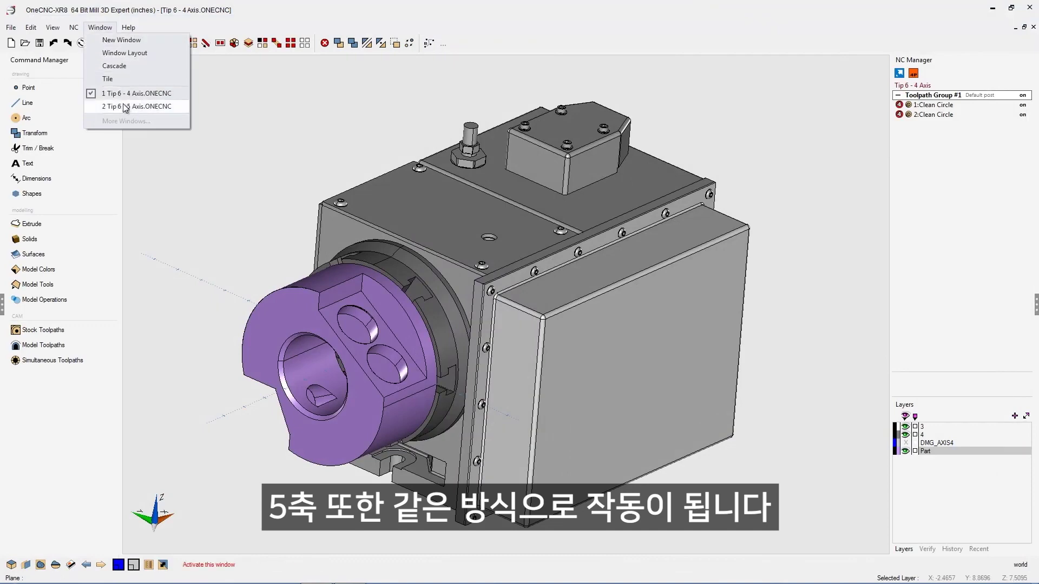
{"action": "left_click", "coordinate": [123, 106]}
{"action": "middle_click_drag", "start_coordinate": [557, 281], "coordinate": [529, 284]}
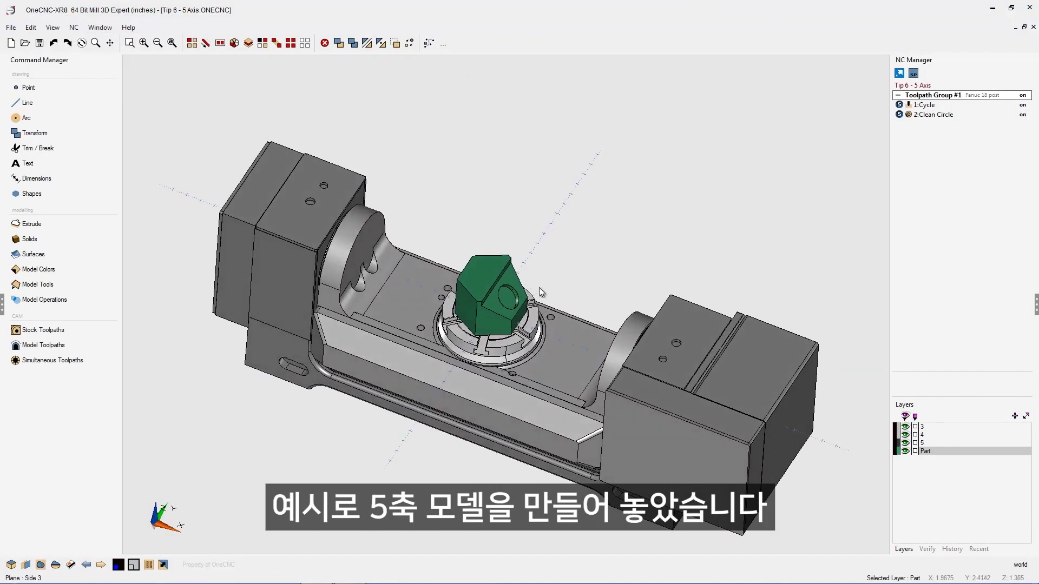
{"action": "left_click", "coordinate": [906, 427]}
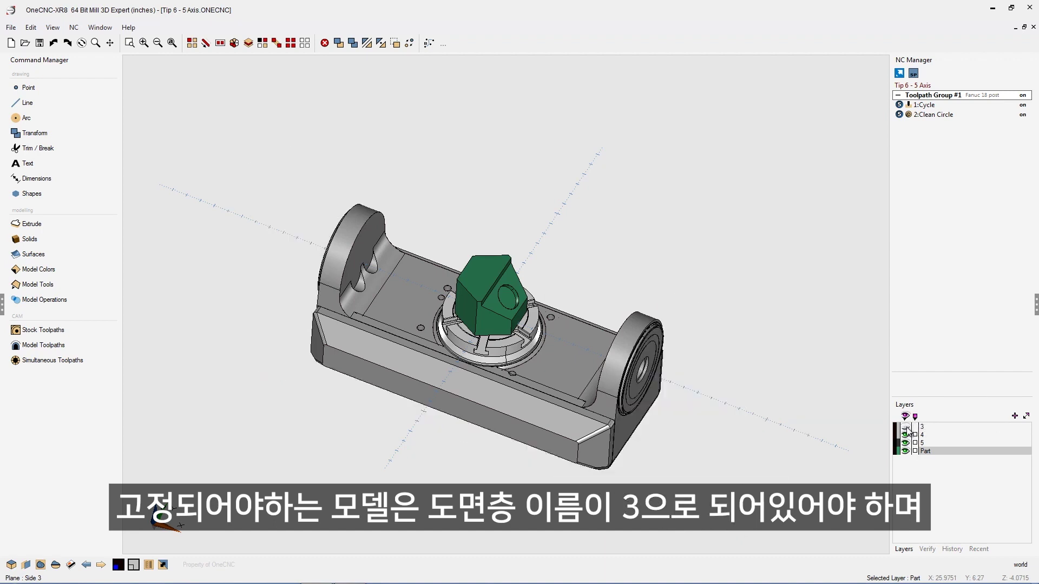
{"action": "left_click", "coordinate": [906, 427]}
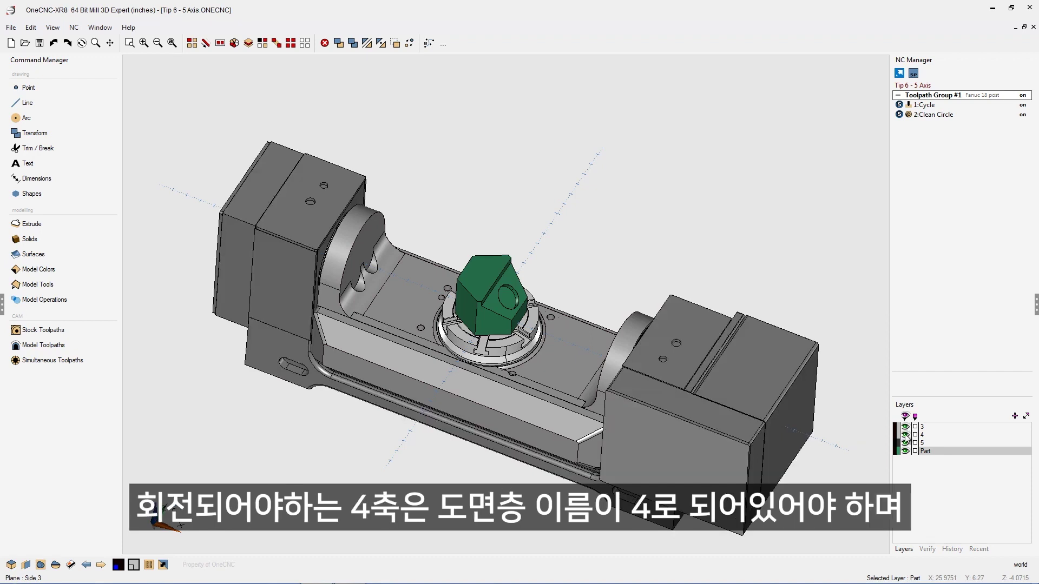
- Toggle the layer 4 cradle off and on, leaving it visible
{"action": "left_click", "coordinate": [906, 435]}
{"action": "left_click", "coordinate": [905, 435]}
{"action": "left_click", "coordinate": [906, 435]}
{"action": "left_click", "coordinate": [906, 435]}
{"action": "left_click", "coordinate": [906, 436]}
{"action": "left_click", "coordinate": [906, 435]}
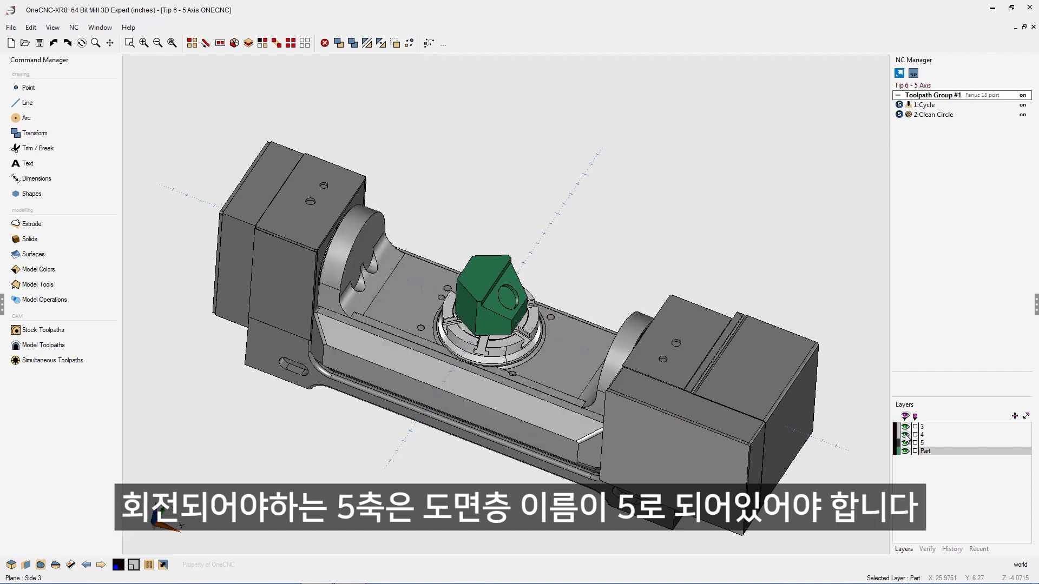
- Toggle the layer 5 rotary chuck plate off and on, leaving it visible
{"action": "left_click", "coordinate": [906, 443]}
{"action": "left_click", "coordinate": [906, 443]}
{"action": "left_click", "coordinate": [906, 444]}
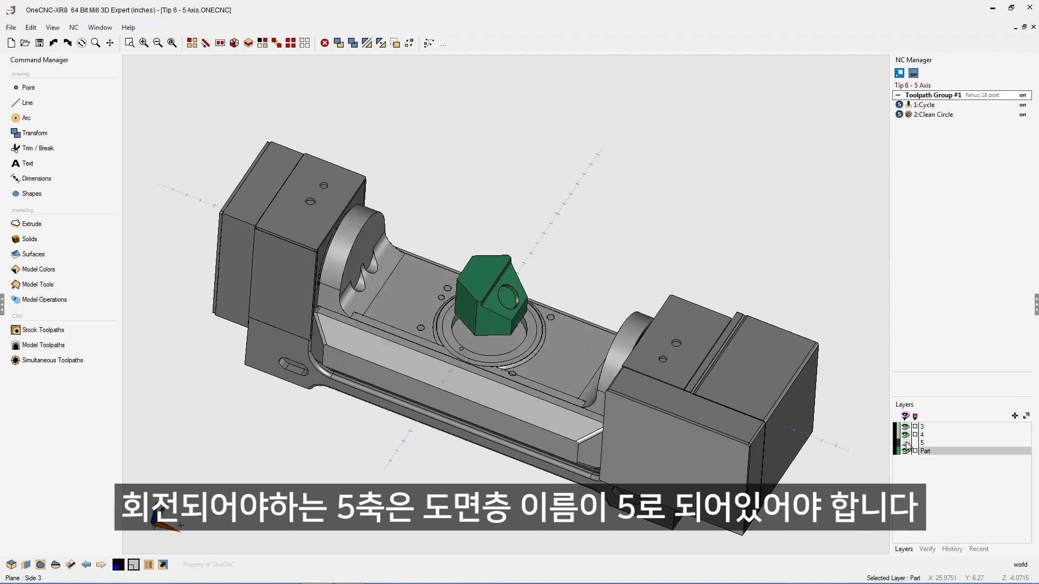
{"action": "left_click", "coordinate": [906, 443]}
{"action": "left_click", "coordinate": [906, 444]}
{"action": "left_click", "coordinate": [906, 444]}
{"action": "left_click", "coordinate": [906, 443]}
{"action": "left_click", "coordinate": [906, 443]}
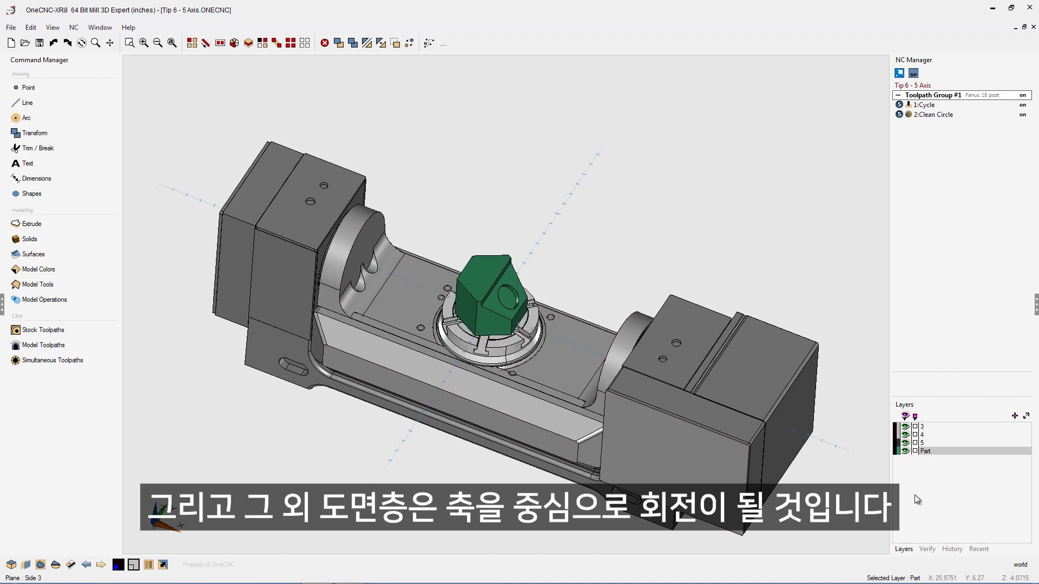
- Hide layers 3, 5 and Part, leaving only the layer 4 cradle
{"action": "left_click", "coordinate": [906, 452]}
{"action": "left_click", "coordinate": [905, 452]}
{"action": "left_click", "coordinate": [906, 427]}
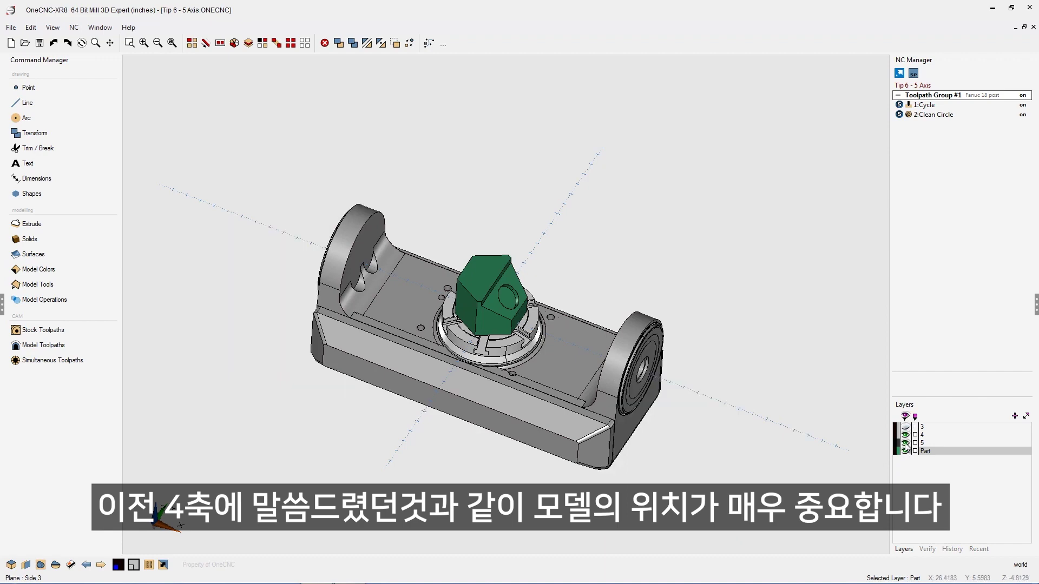
{"action": "left_click", "coordinate": [906, 442]}
{"action": "left_click", "coordinate": [905, 452]}
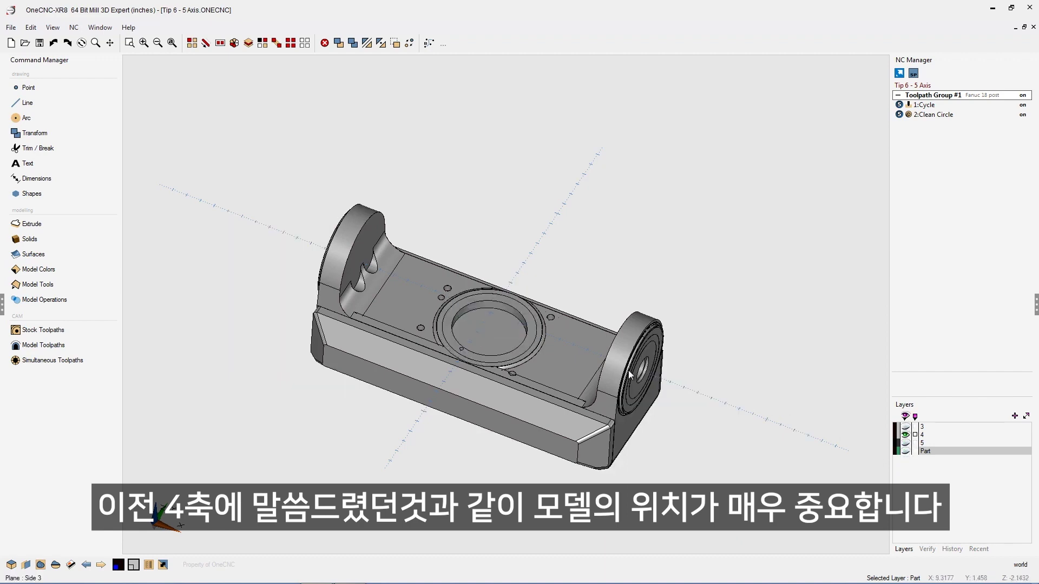
- Orbit and zoom around the layer 4 cradle to inspect both end discs
{"action": "middle_click_drag", "start_coordinate": [578, 360], "coordinate": [537, 346]}
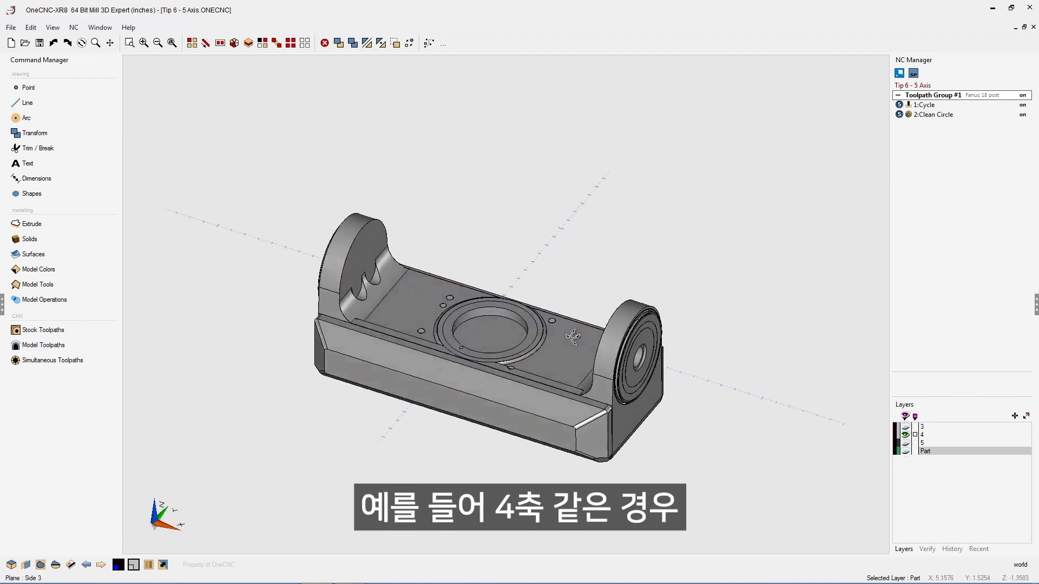
{"action": "scroll", "coordinate": [537, 346], "scroll_direction": "up", "scroll_amount": 2}
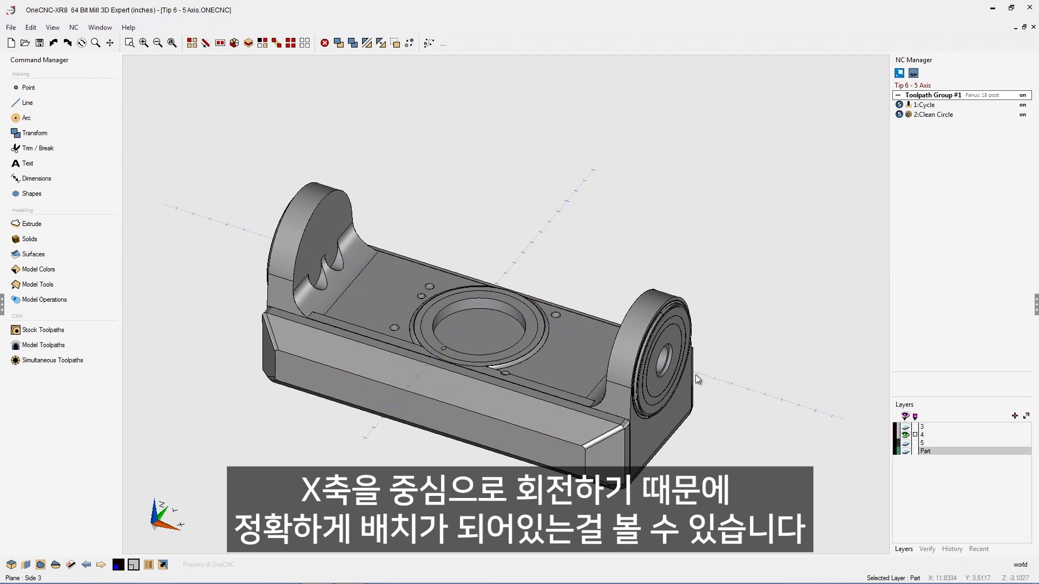
{"action": "middle_click_drag", "start_coordinate": [620, 373], "coordinate": [731, 352]}
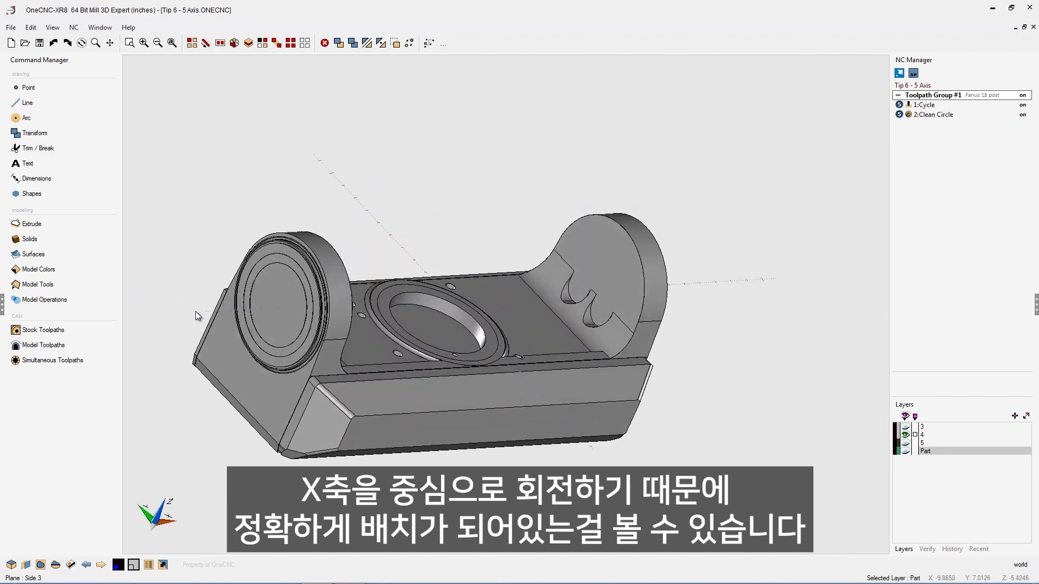
{"action": "middle_click_drag", "start_coordinate": [663, 353], "coordinate": [758, 394]}
{"action": "scroll", "coordinate": [810, 399], "scroll_direction": "up", "scroll_amount": 2}
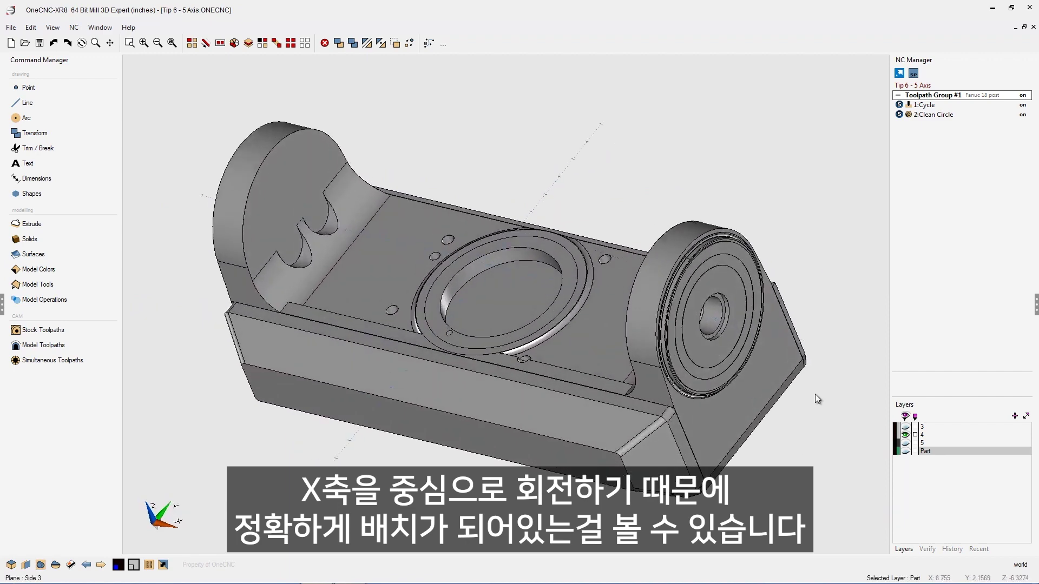
- Hide layer 4, show layer 5, and orbit around the 5th-axis chuck plate
{"action": "left_click", "coordinate": [905, 434]}
{"action": "left_click", "coordinate": [905, 443]}
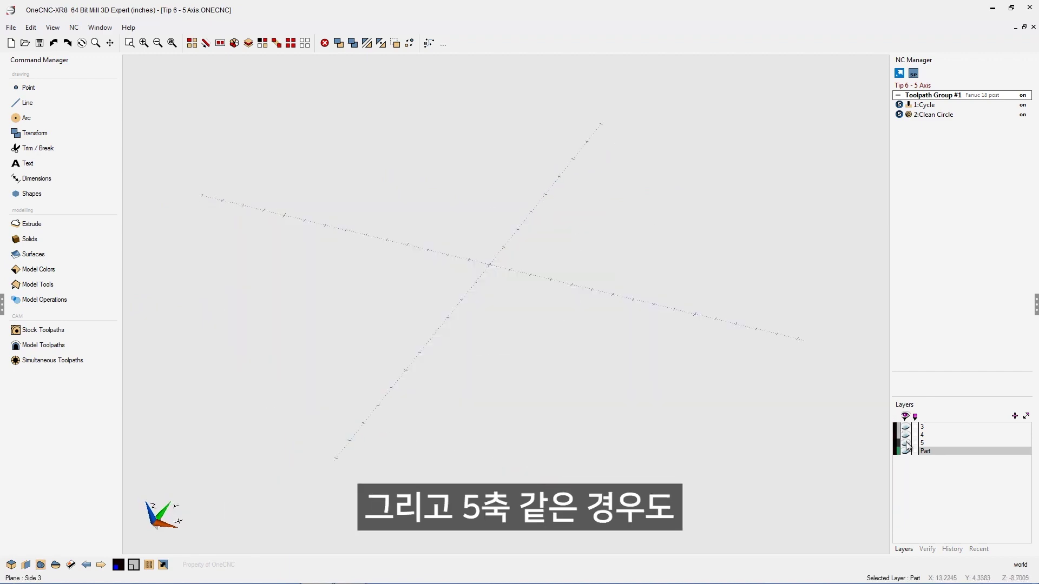
{"action": "middle_click_drag", "start_coordinate": [550, 357], "coordinate": [574, 439]}
{"action": "scroll", "coordinate": [545, 368], "scroll_direction": "up", "scroll_amount": 5}
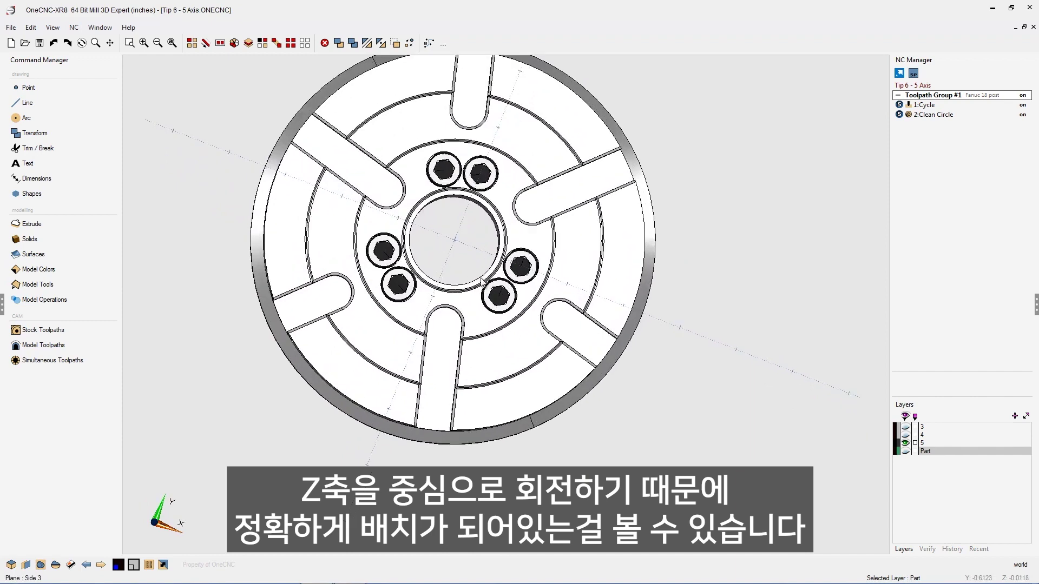
{"action": "scroll", "coordinate": [482, 313], "scroll_direction": "down", "scroll_amount": 3}
{"action": "middle_click_drag", "start_coordinate": [482, 313], "coordinate": [478, 265]}
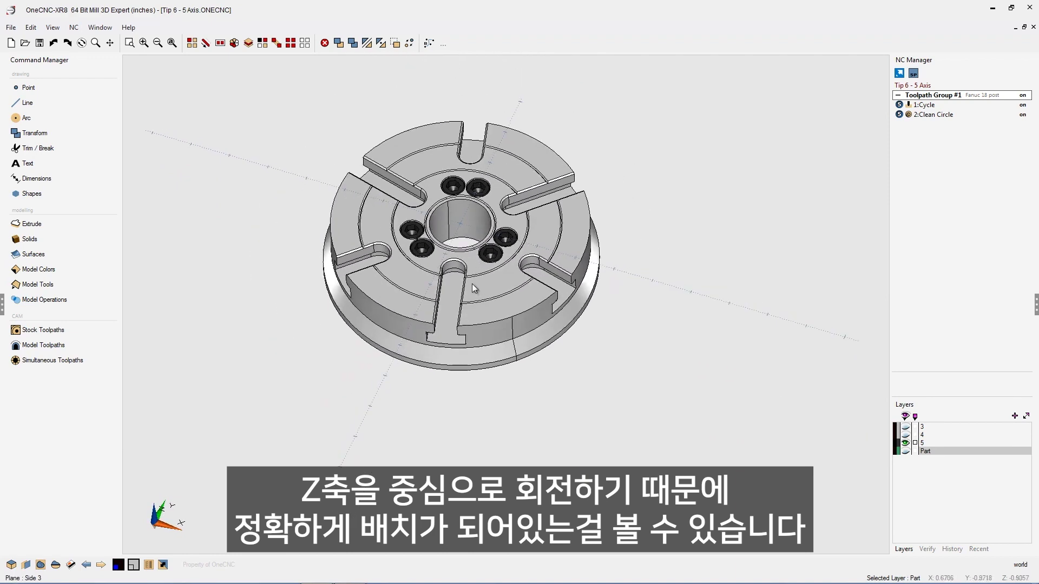
{"action": "middle_click_drag", "start_coordinate": [482, 278], "coordinate": [509, 289]}
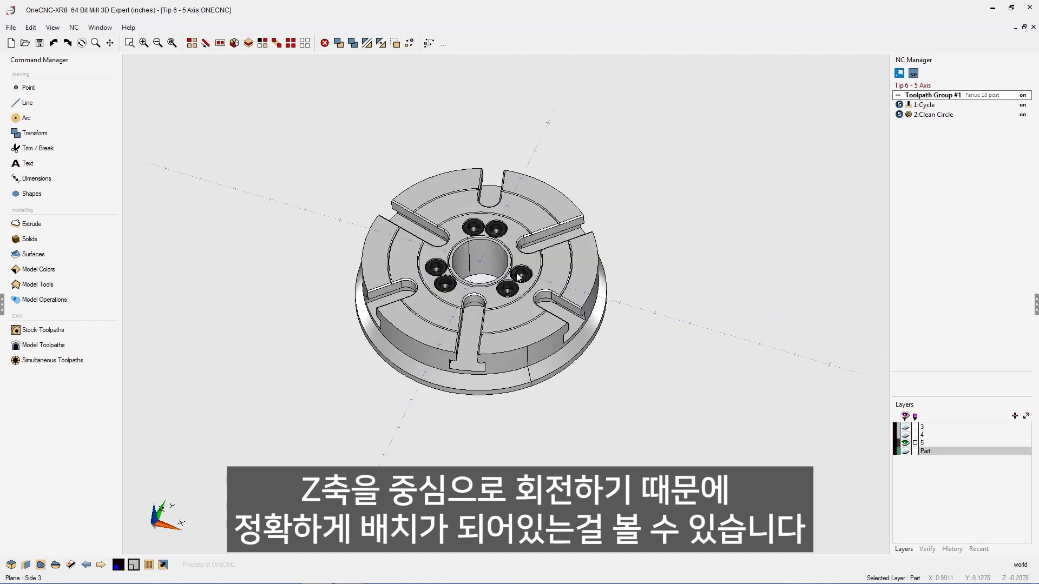
{"action": "scroll", "coordinate": [518, 277], "scroll_direction": "down", "scroll_amount": 2}
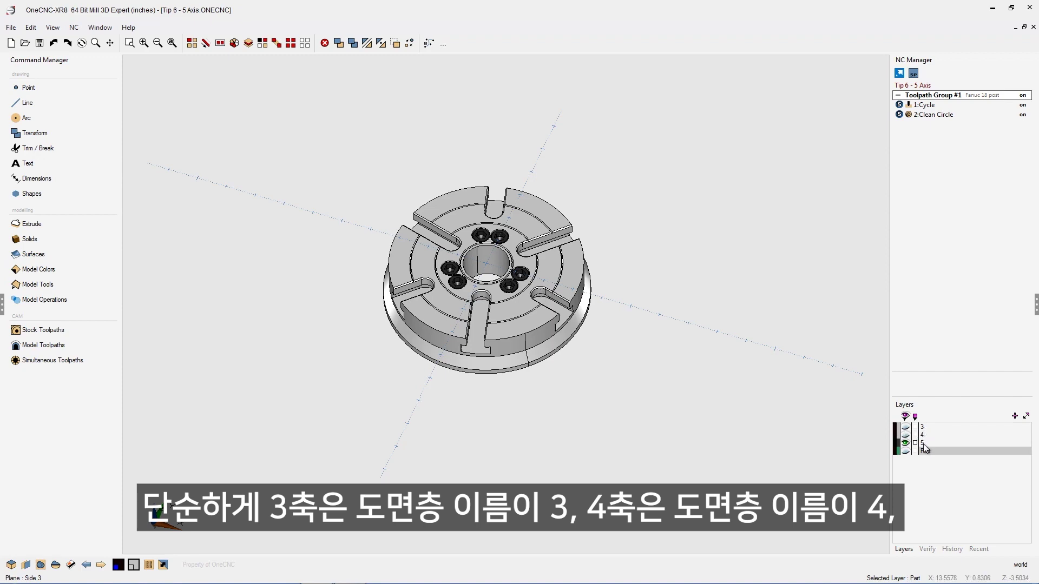
- Turn layers 3, 4 and Part back on and zoom out
{"action": "left_click", "coordinate": [906, 434]}
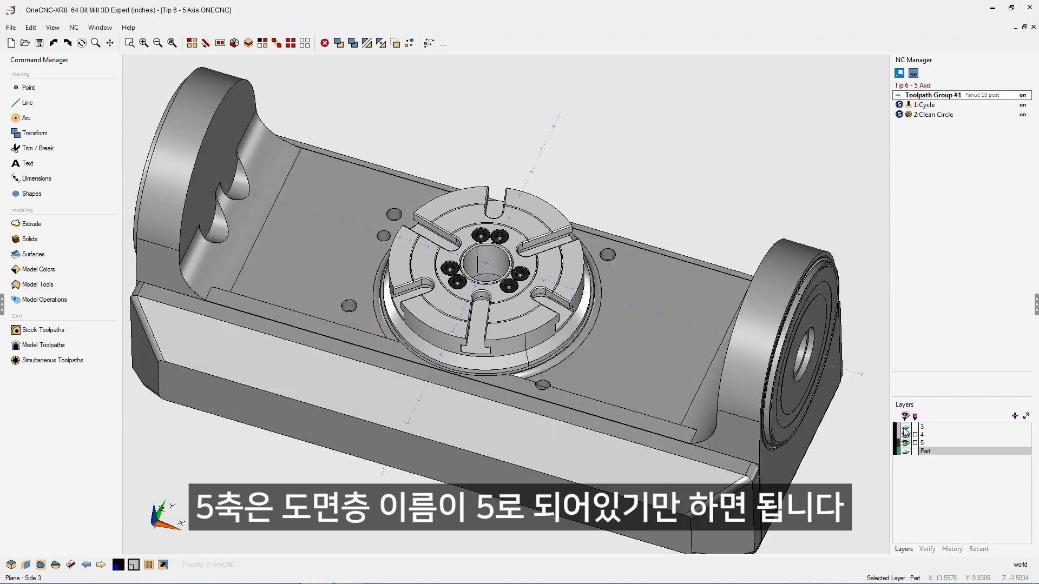
{"action": "left_click", "coordinate": [905, 427]}
{"action": "scroll", "coordinate": [787, 374], "scroll_direction": "down", "scroll_amount": 3}
{"action": "left_click", "coordinate": [906, 451]}
{"action": "scroll", "coordinate": [746, 373], "scroll_direction": "down", "scroll_amount": 2}
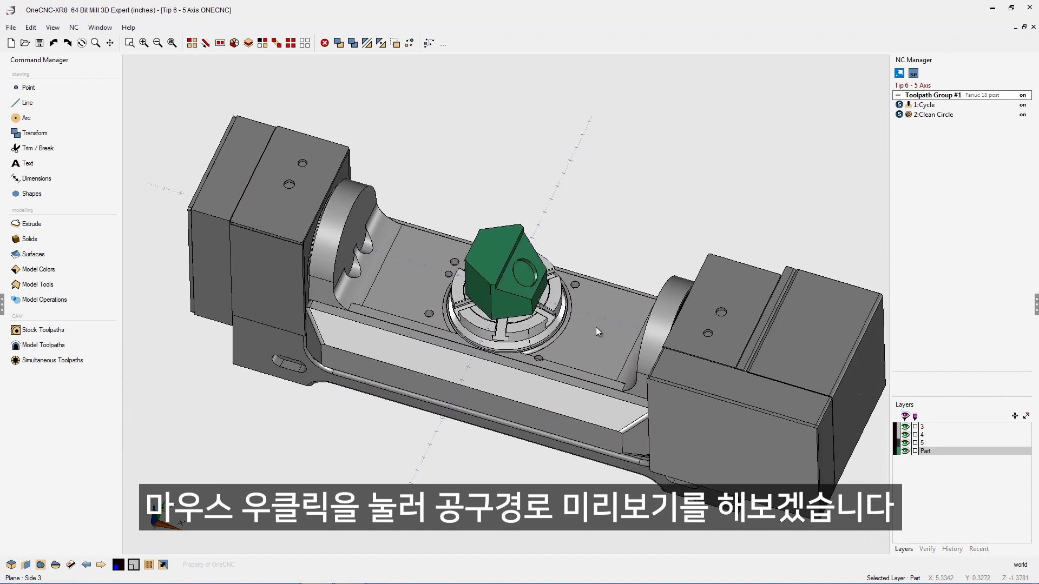
- Launch Preview Toolpaths for Toolpath Group #1 and zoom out to the whole trunnion fixture
{"action": "right_click", "coordinate": [939, 96]}
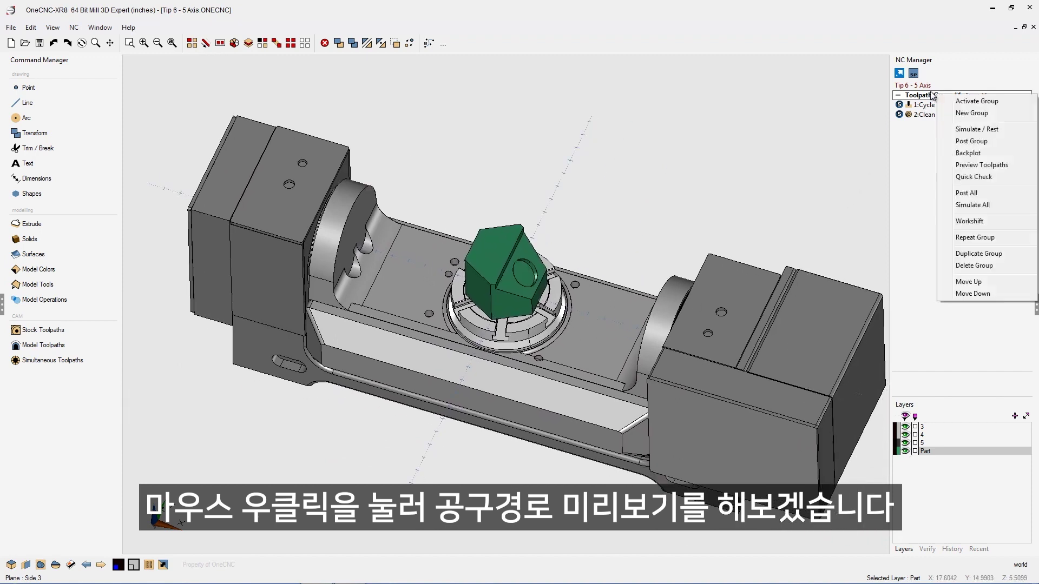
{"action": "left_click", "coordinate": [982, 165]}
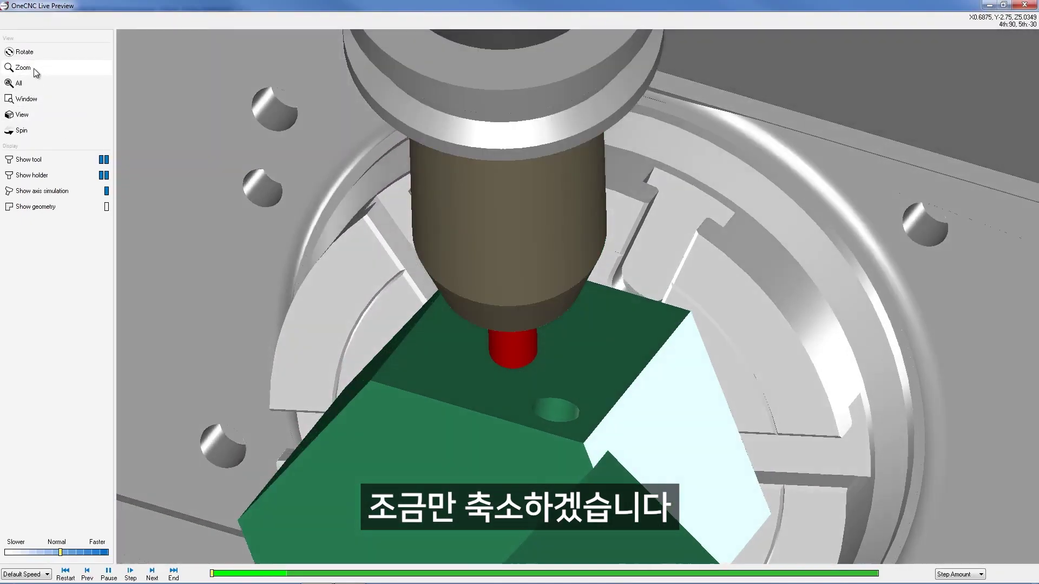
{"action": "left_click", "coordinate": [27, 67]}
{"action": "left_click_drag", "start_coordinate": [460, 269], "coordinate": [590, 374]}
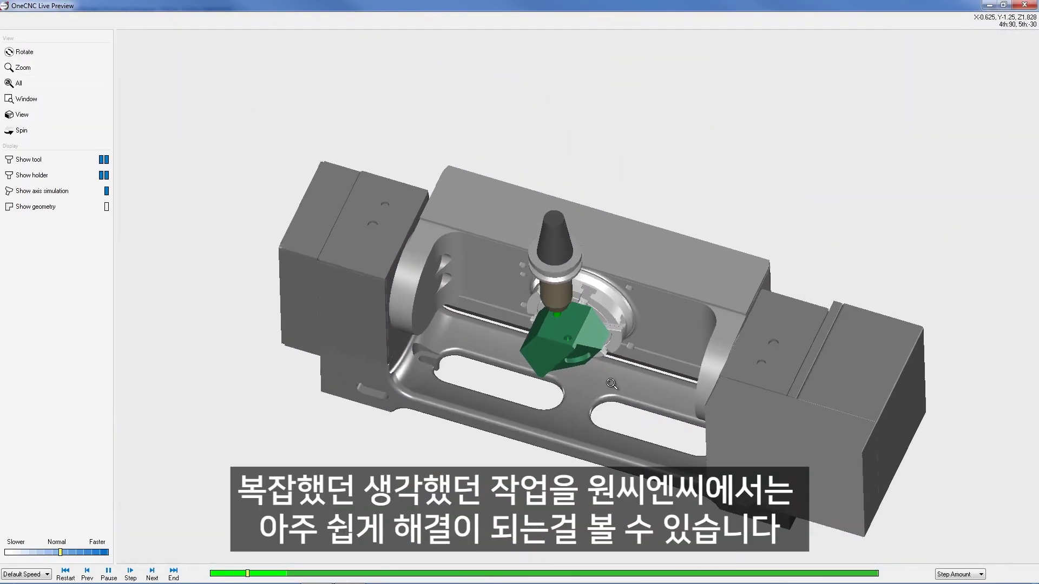